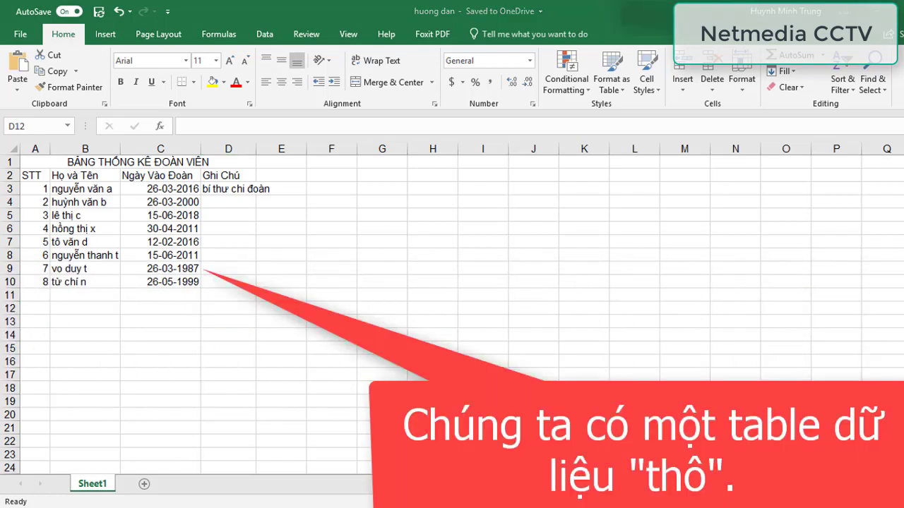
Step: Set the row height of rows 1–10 to 21
left_click(228, 308)
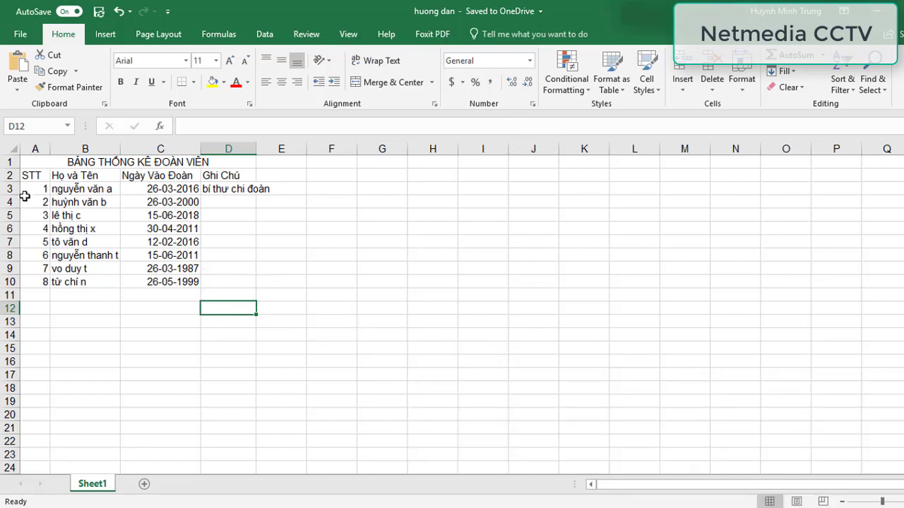
left_click_drag(7, 162, 3, 282)
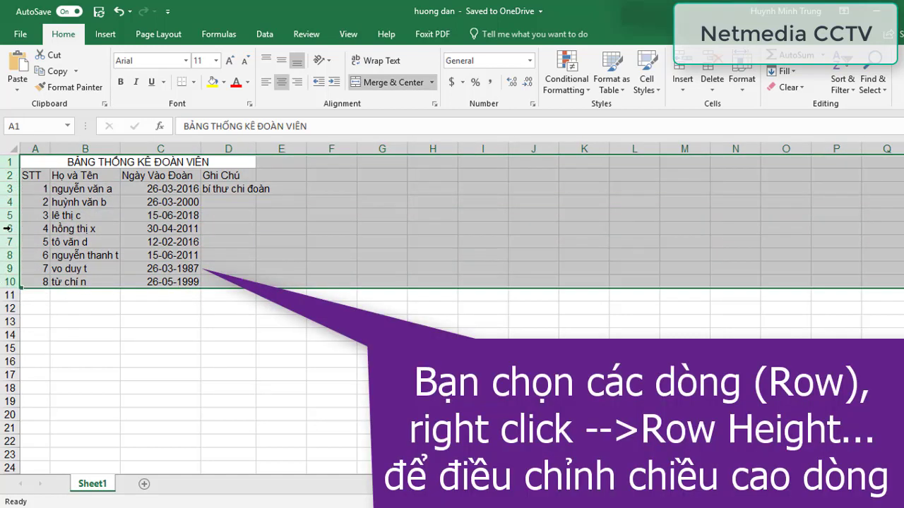
right_click(103, 228)
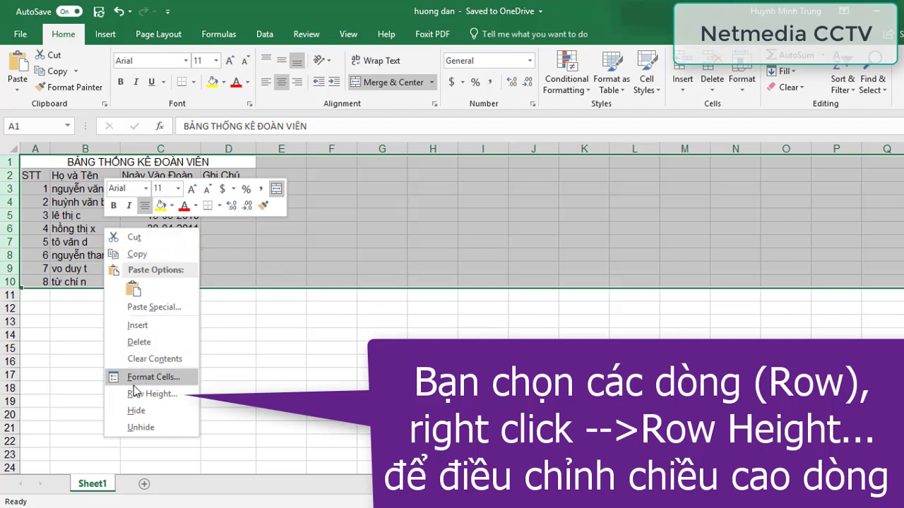
left_click(175, 400)
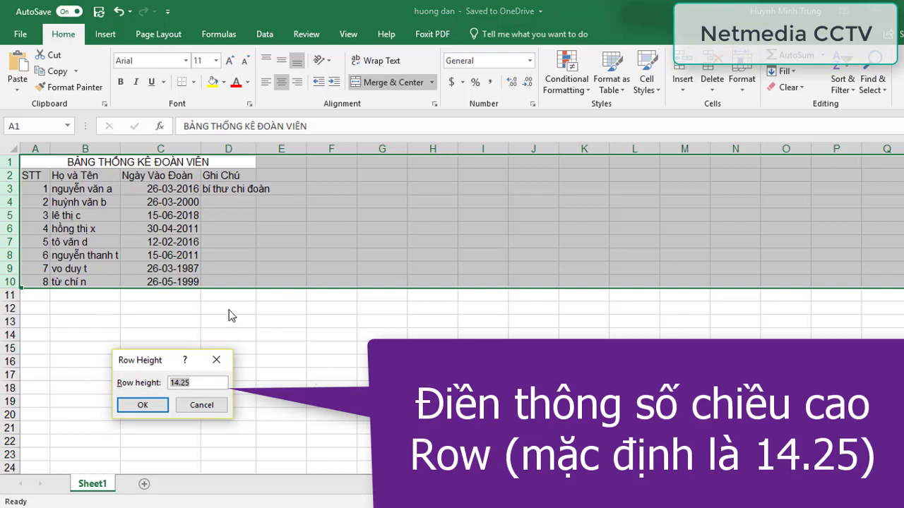
type("21")
key("Return")
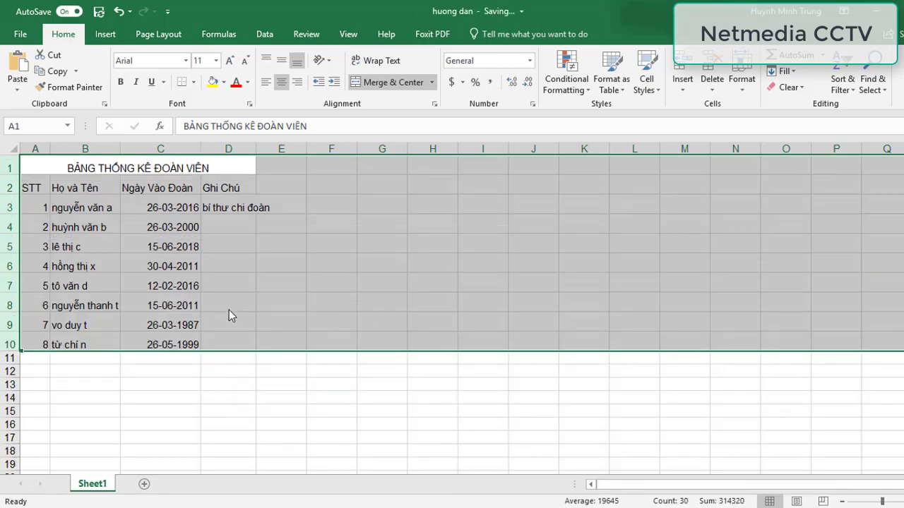
Step: Auto-fit column D to the note text in D3
left_click(195, 281)
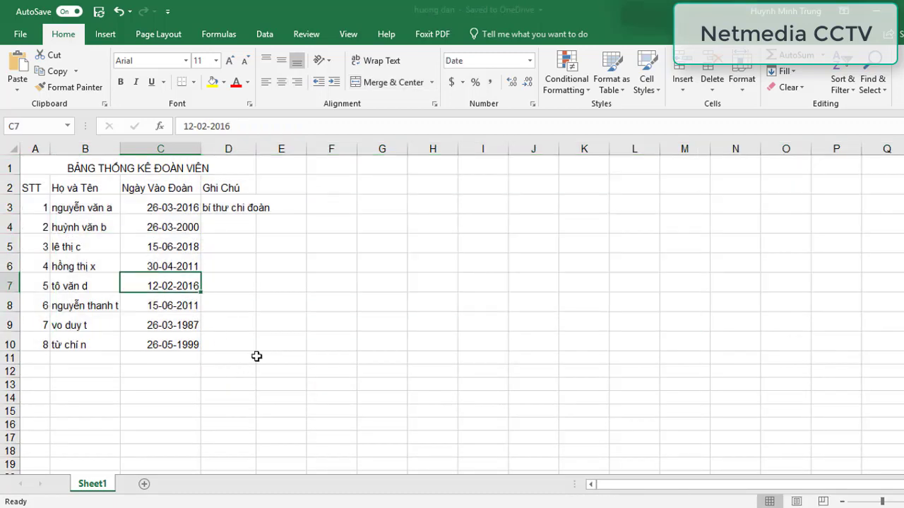
left_click(251, 212)
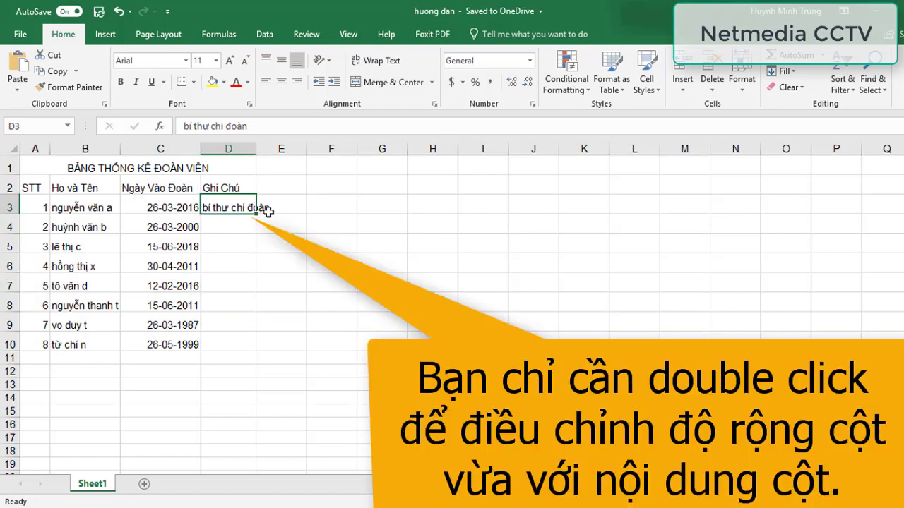
double_click(255, 150)
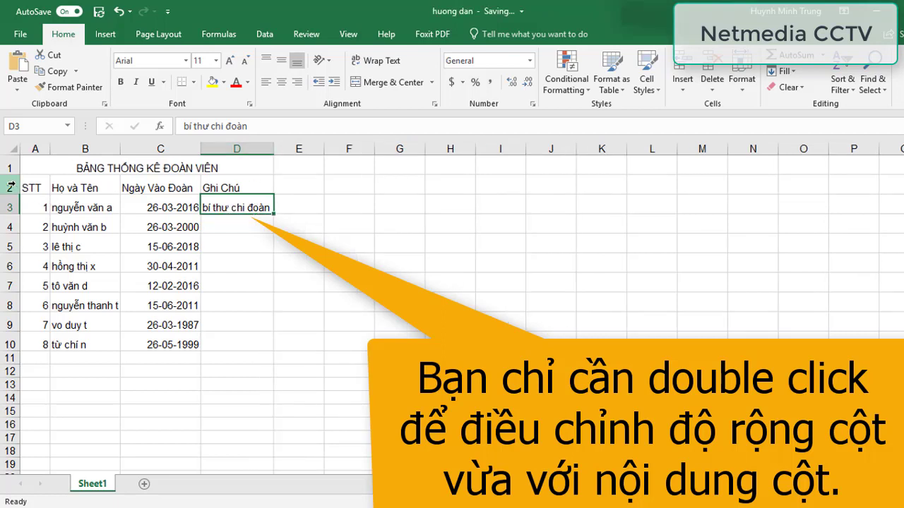
Step: Make header row 2 taller and bold the merged title
left_click(137, 278)
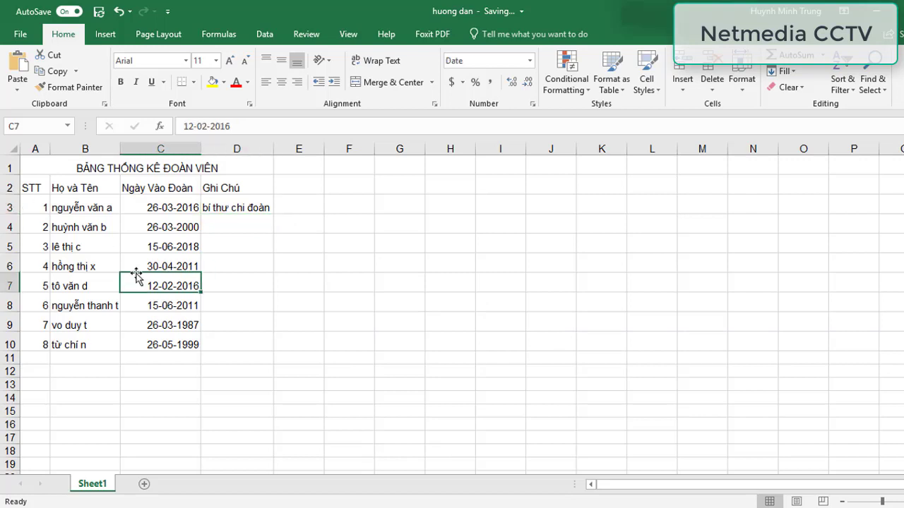
left_click_drag(11, 193, 11, 205)
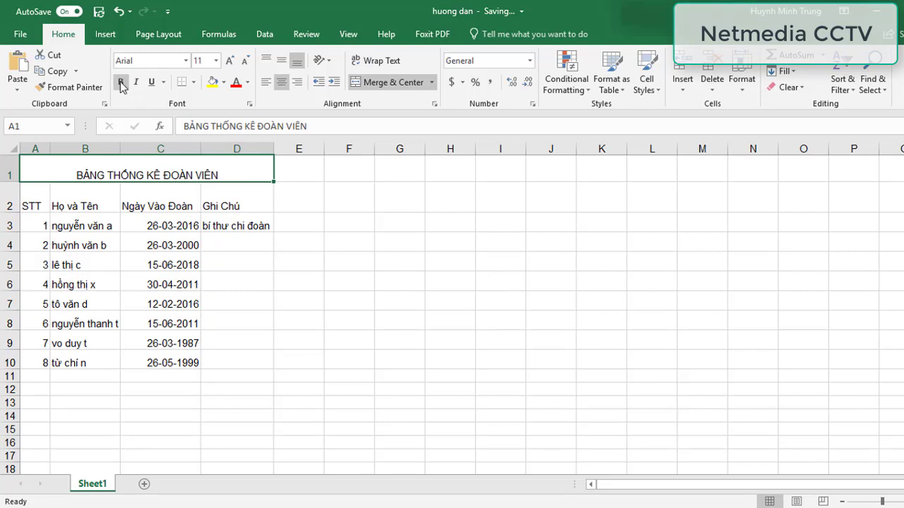
left_click(122, 83)
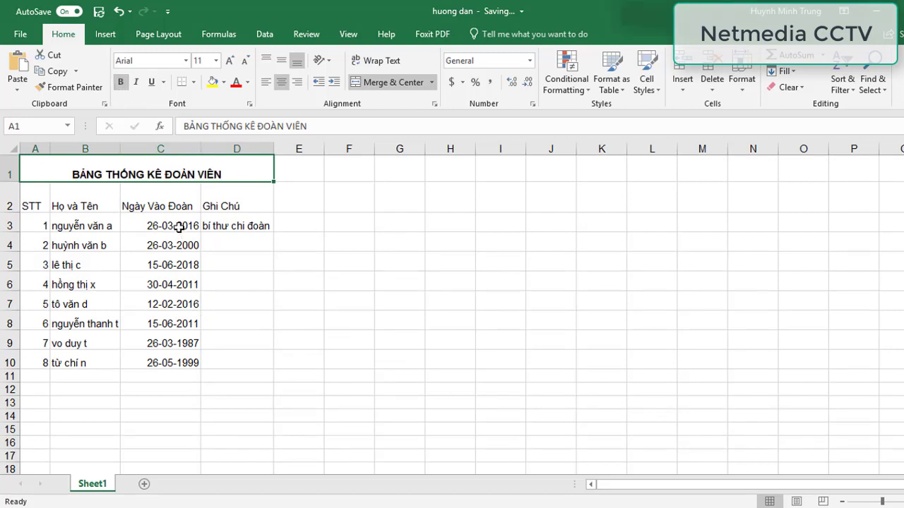
Step: Middle-align the contents of A2:D10 and drag columns C and D slightly wider
left_click(31, 196)
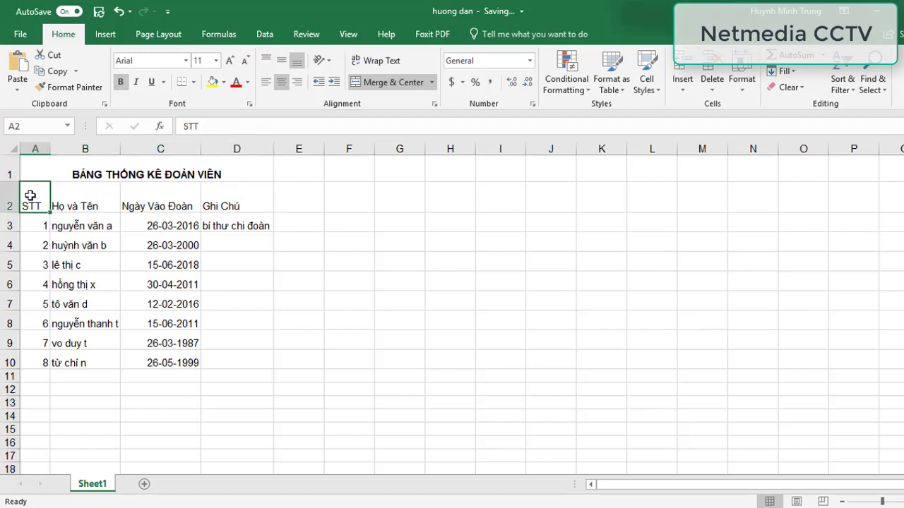
left_click_drag(30, 195, 228, 360)
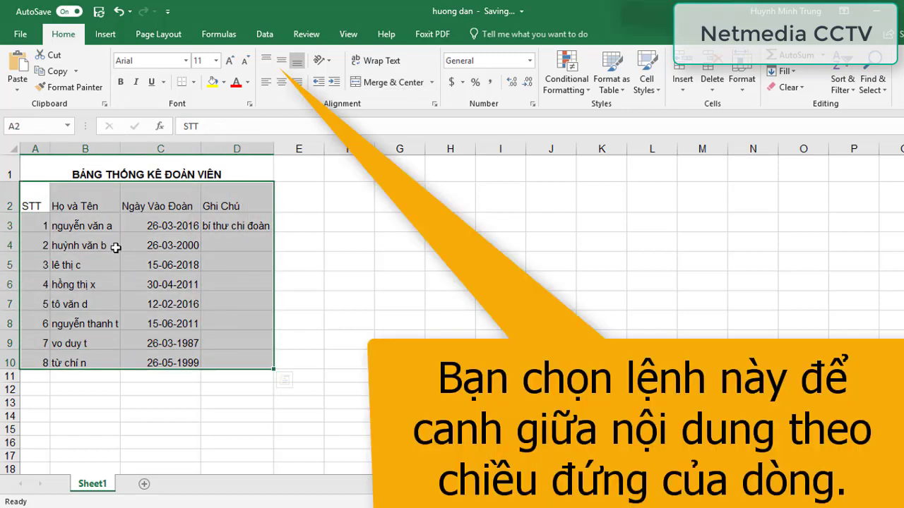
left_click(283, 62)
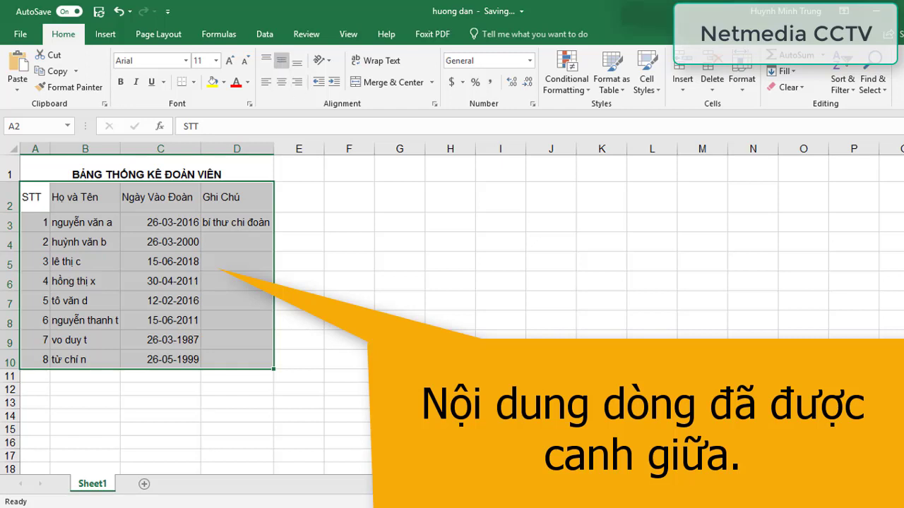
left_click(413, 320)
left_click_drag(274, 148, 286, 148)
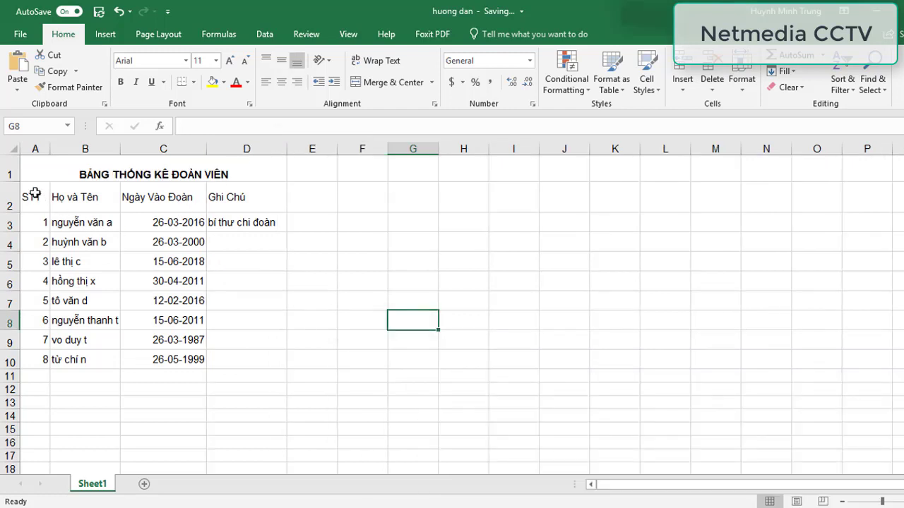
Step: Give the range A2:D10 a double-line border on the left, top, right and bottom
left_click_drag(35, 192, 237, 364)
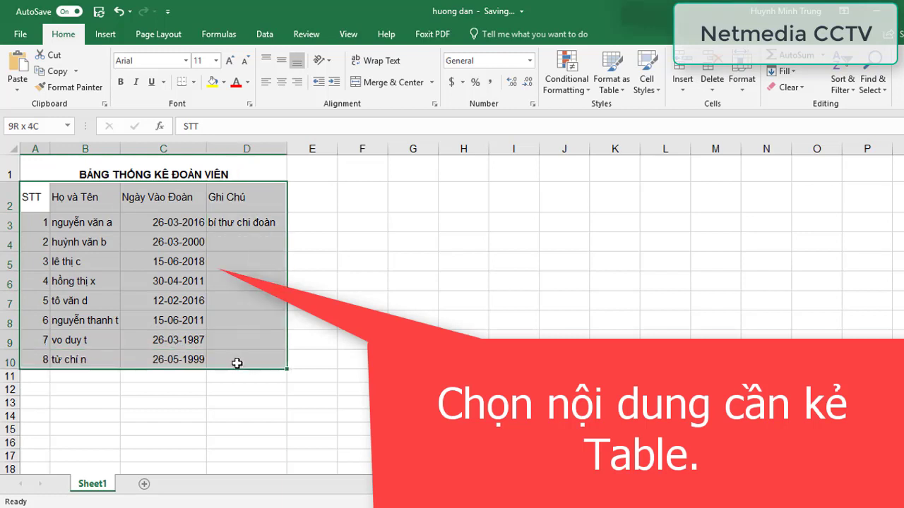
left_click_drag(236, 364, 237, 363)
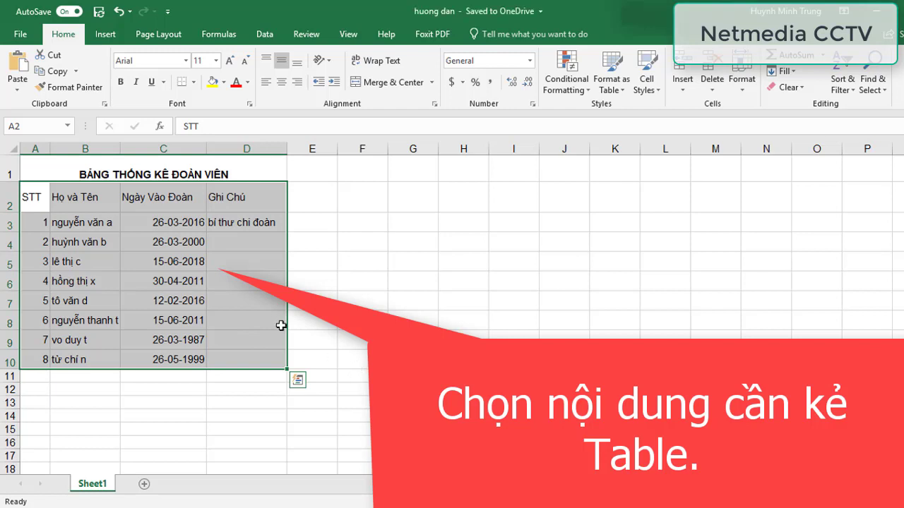
right_click(268, 302)
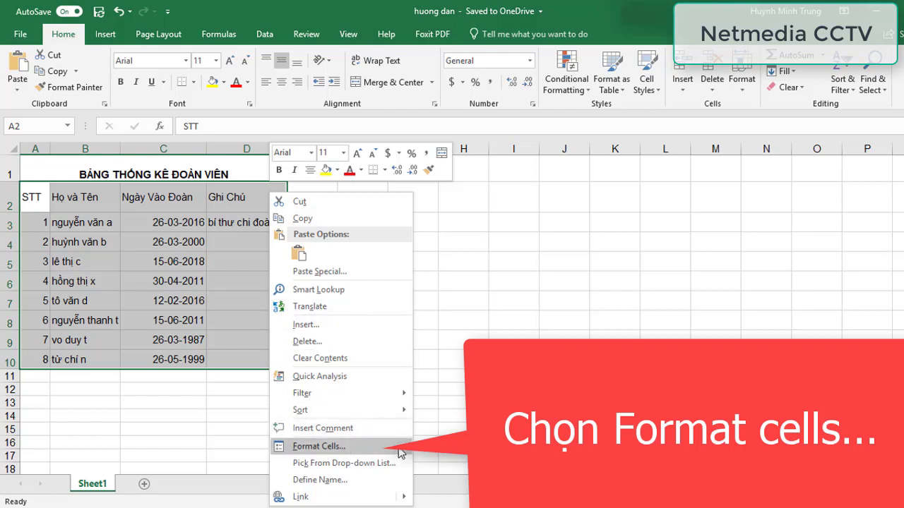
left_click(400, 451)
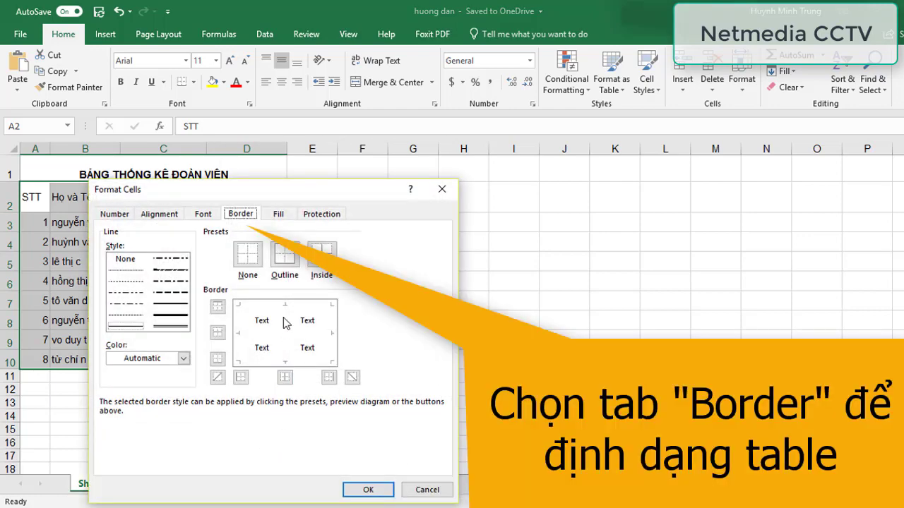
left_click(185, 327)
left_click(241, 373)
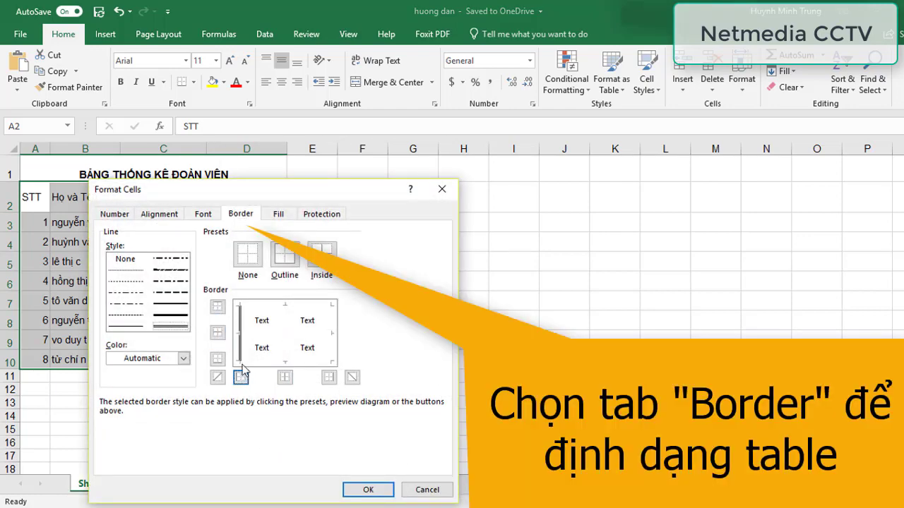
left_click(217, 307)
left_click(328, 377)
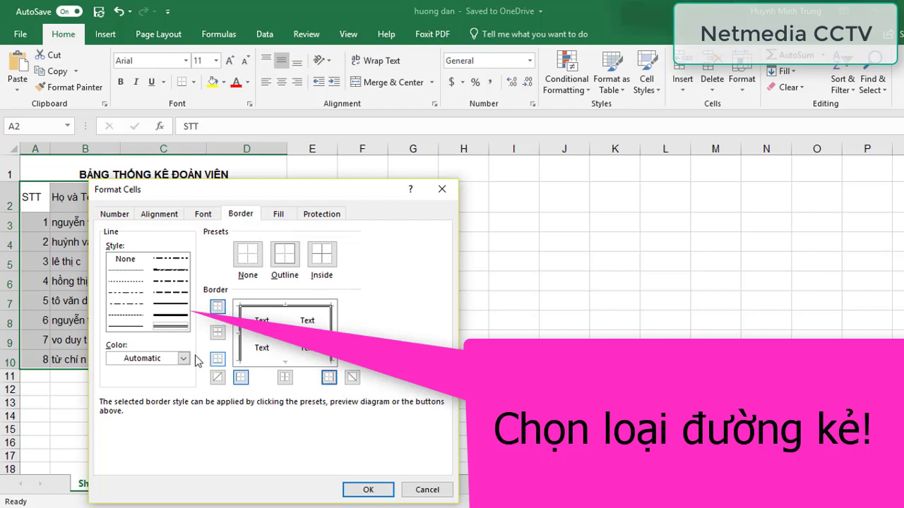
left_click(217, 360)
Step: Add thin inside horizontal and vertical lines and apply the borders
left_click(127, 327)
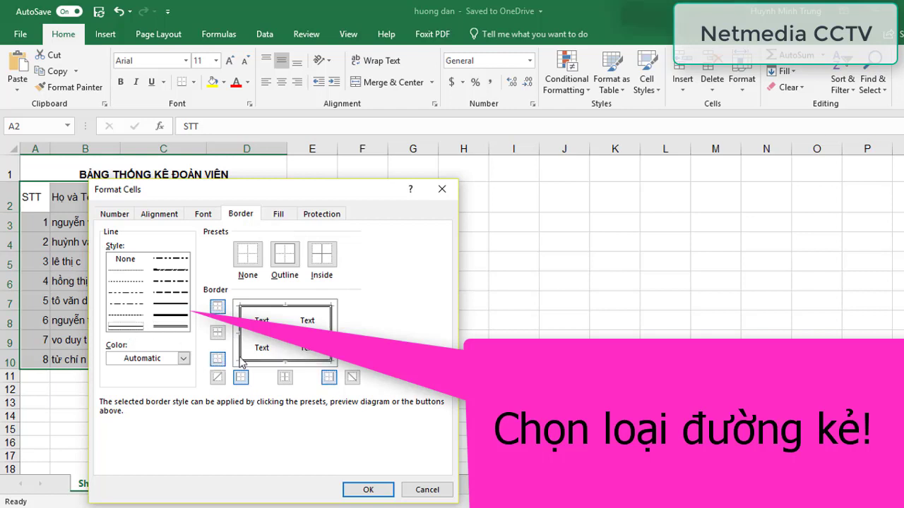
left_click(218, 332)
left_click(285, 377)
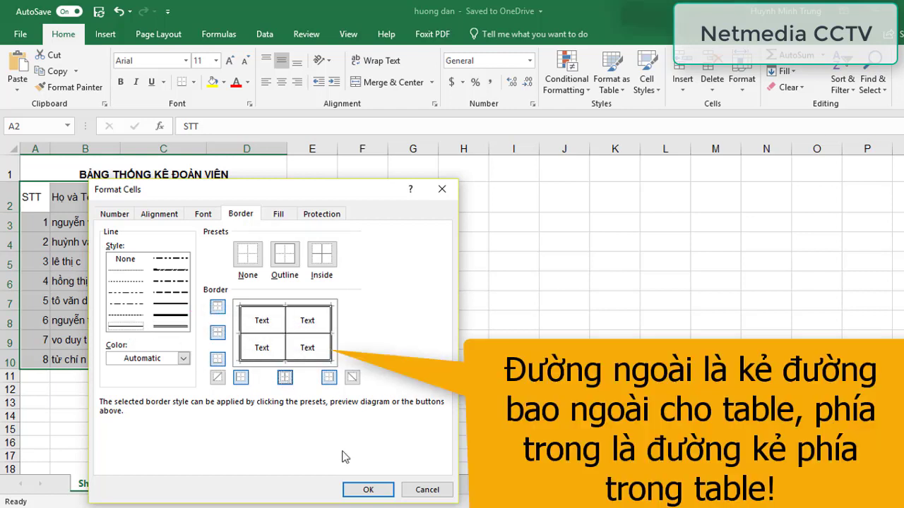
left_click(366, 492)
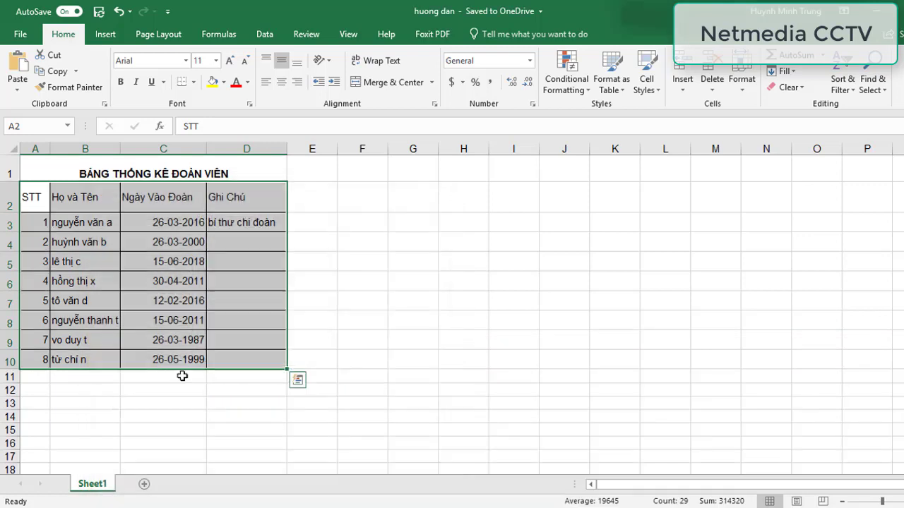
left_click(136, 260)
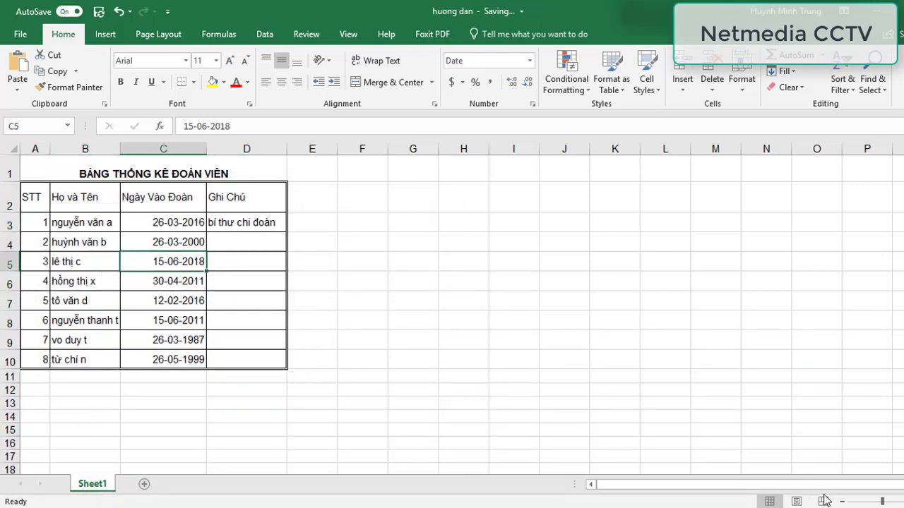
left_click_drag(32, 197, 248, 202)
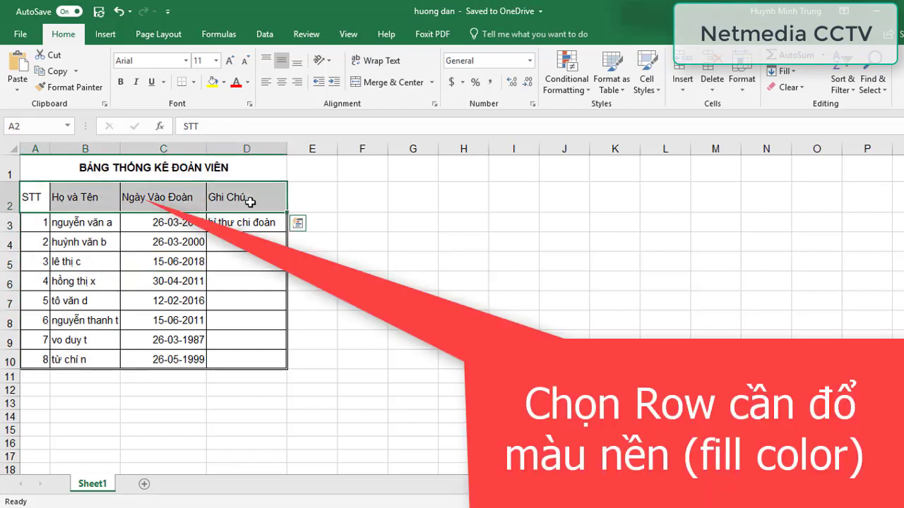
Step: Fill the header row A2:D2 with a light blue background
right_click(160, 200)
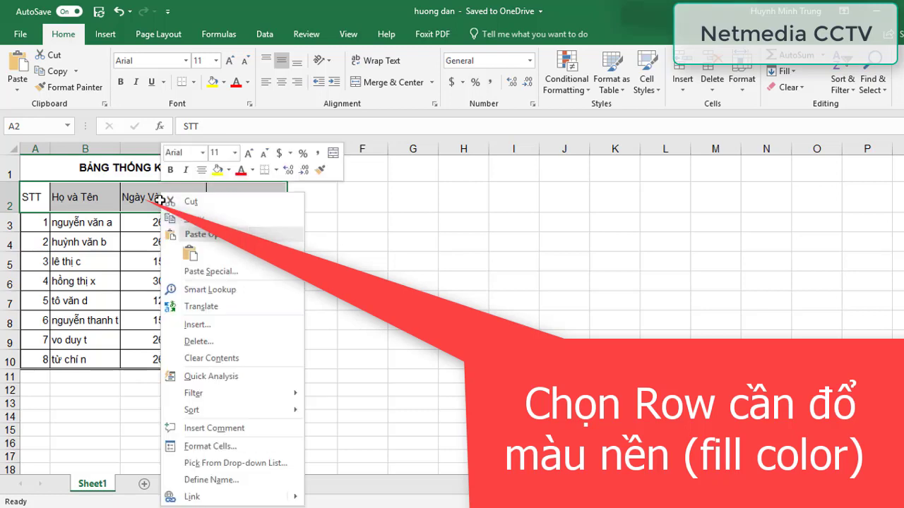
left_click(205, 448)
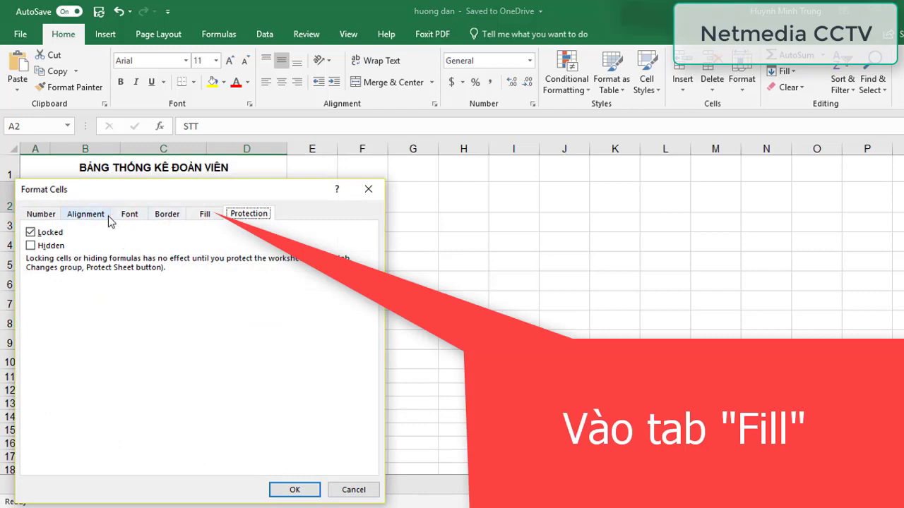
left_click(207, 216)
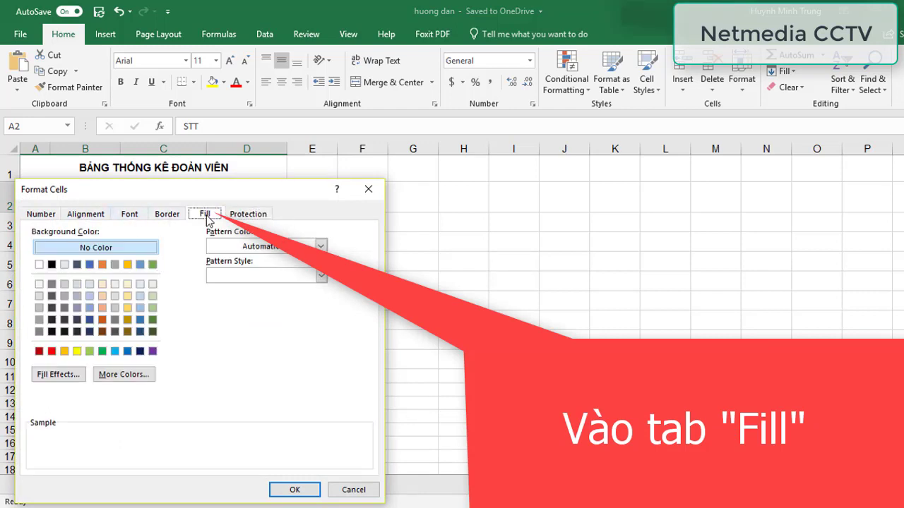
left_click(139, 297)
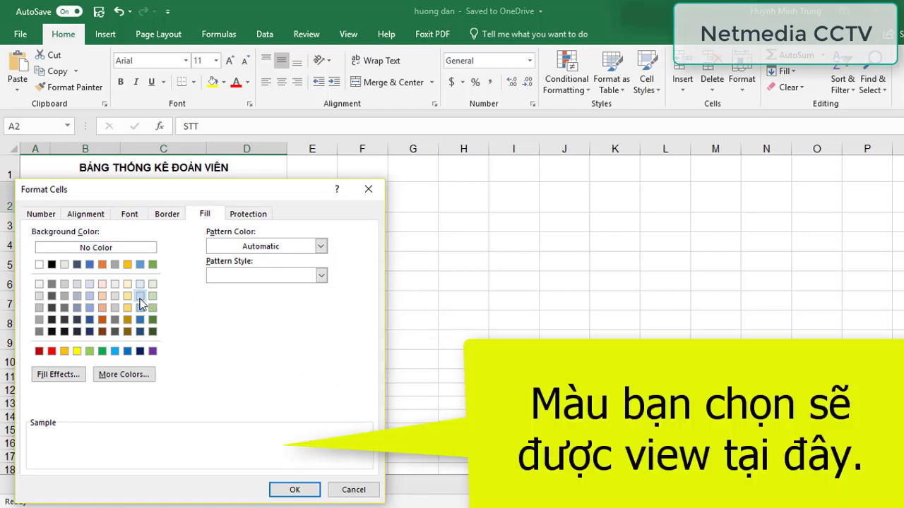
left_click(291, 490)
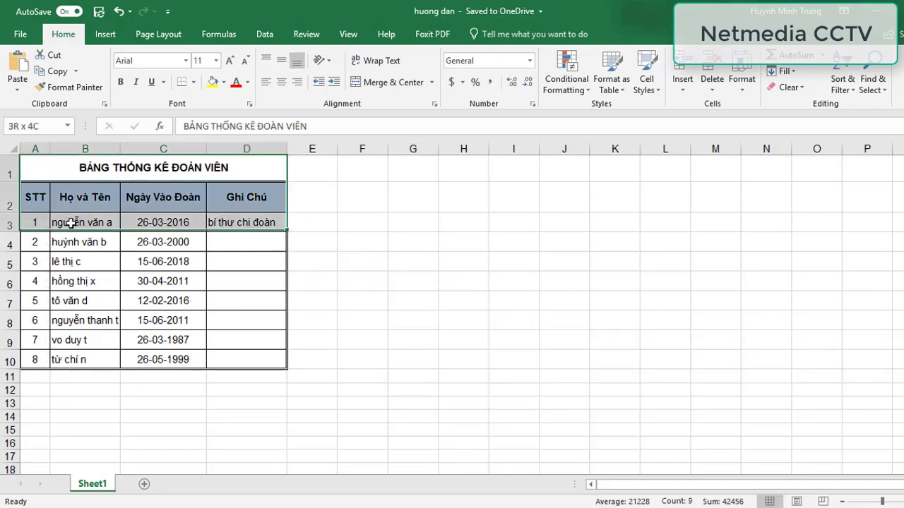
Step: Set the range A1:D10, title through last row, as the print area
left_click_drag(71, 223, 109, 364)
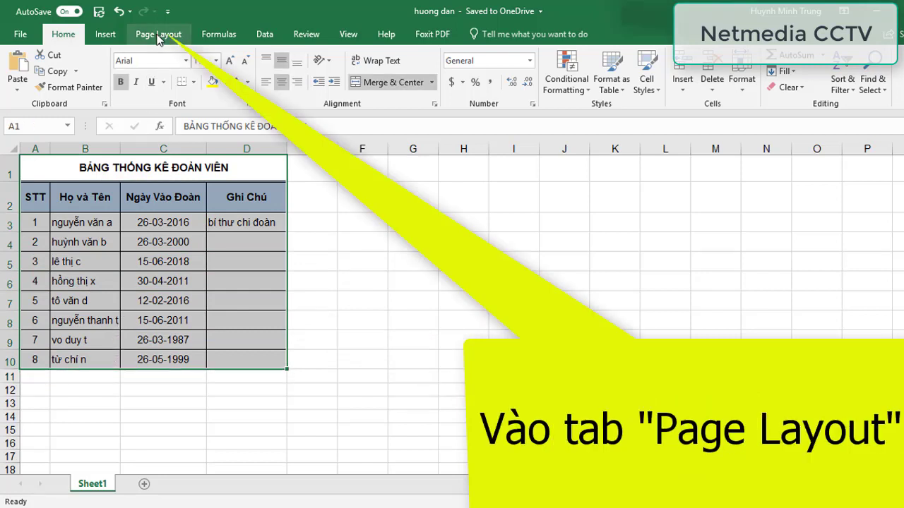
left_click(158, 35)
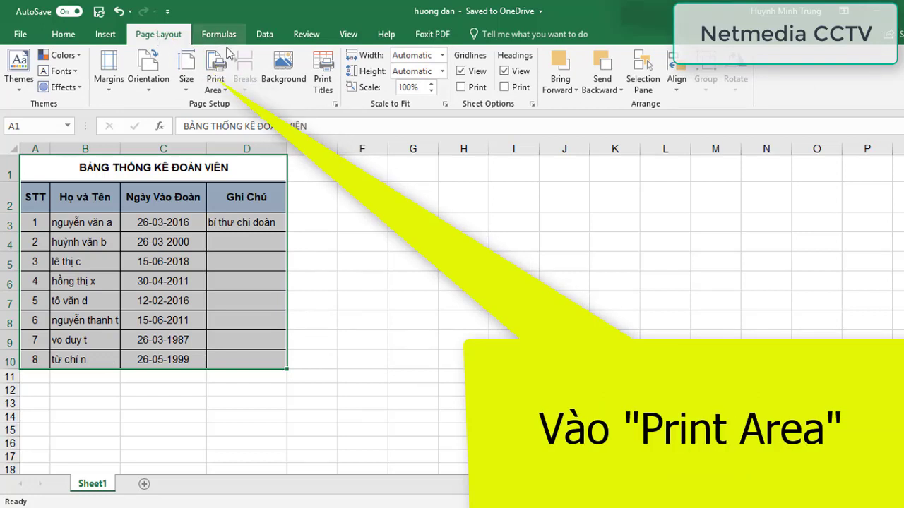
left_click(224, 95)
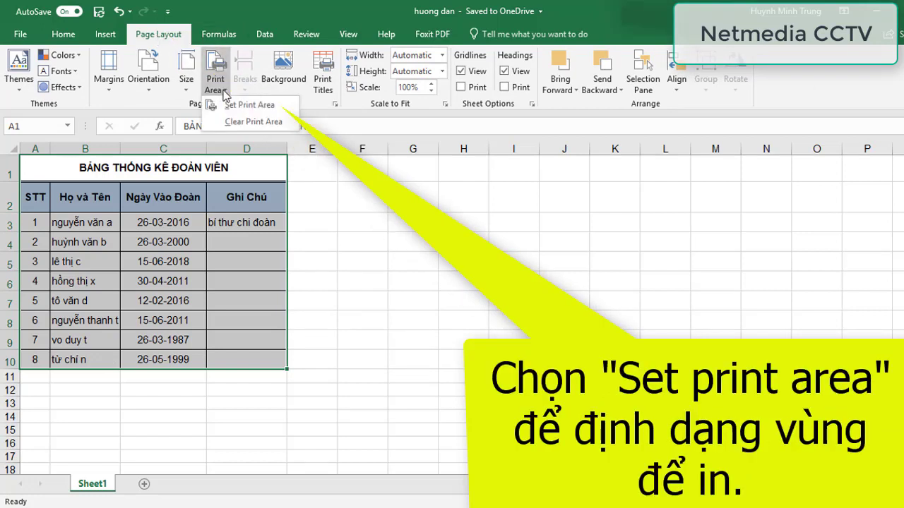
left_click(268, 108)
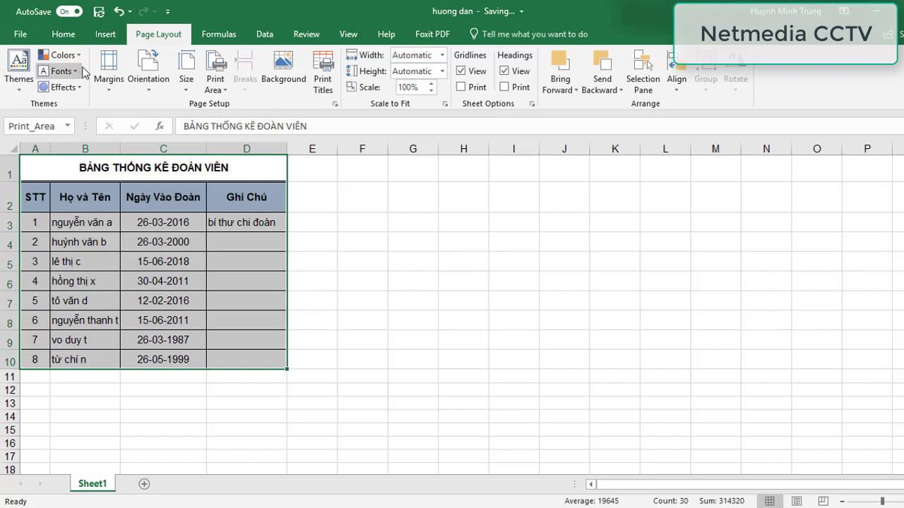
Step: Set custom margins: top and bottom 1, left and right 0.95
left_click(109, 84)
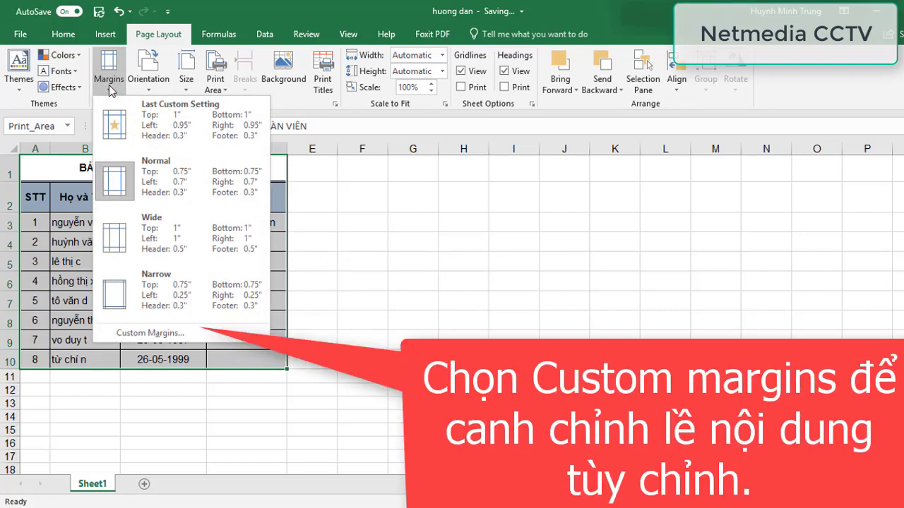
left_click(164, 333)
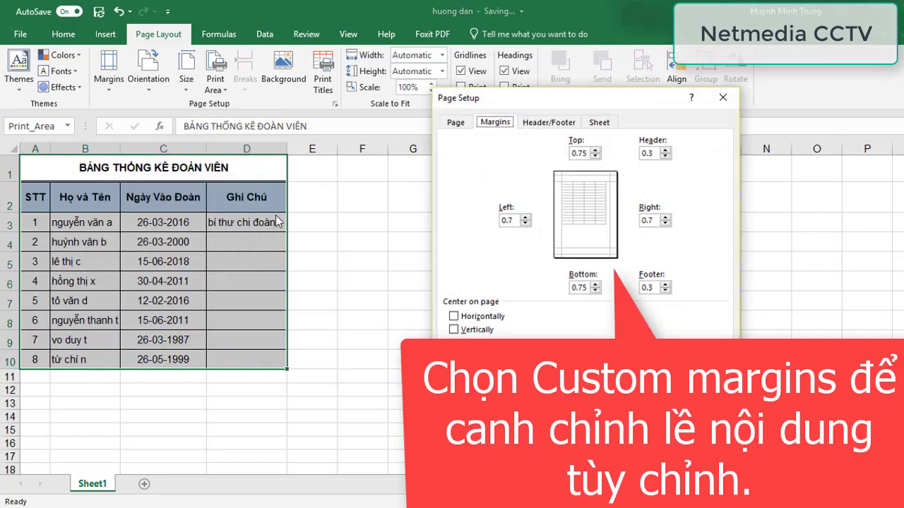
left_click(595, 150)
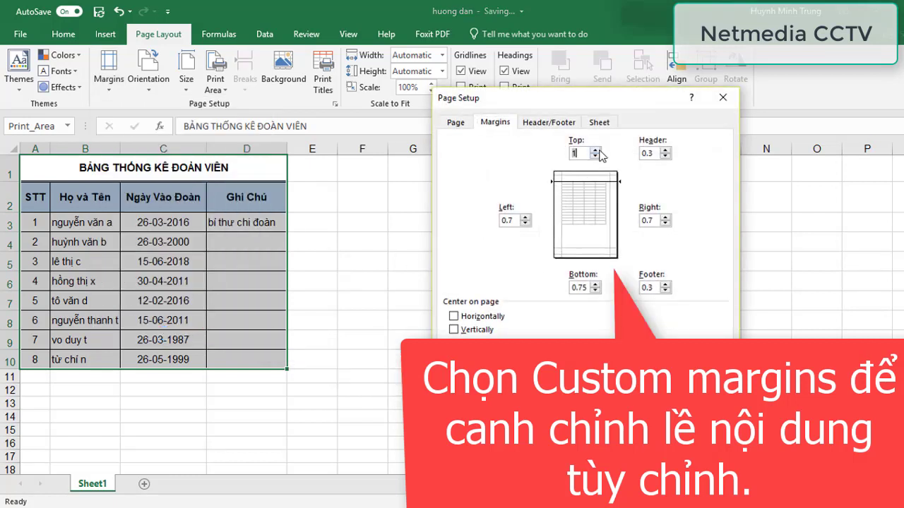
left_click(524, 218)
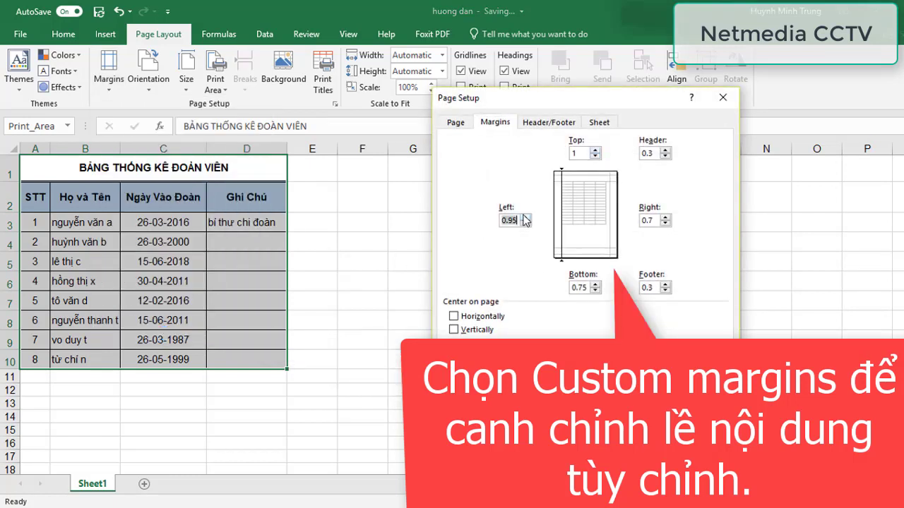
left_click(664, 218)
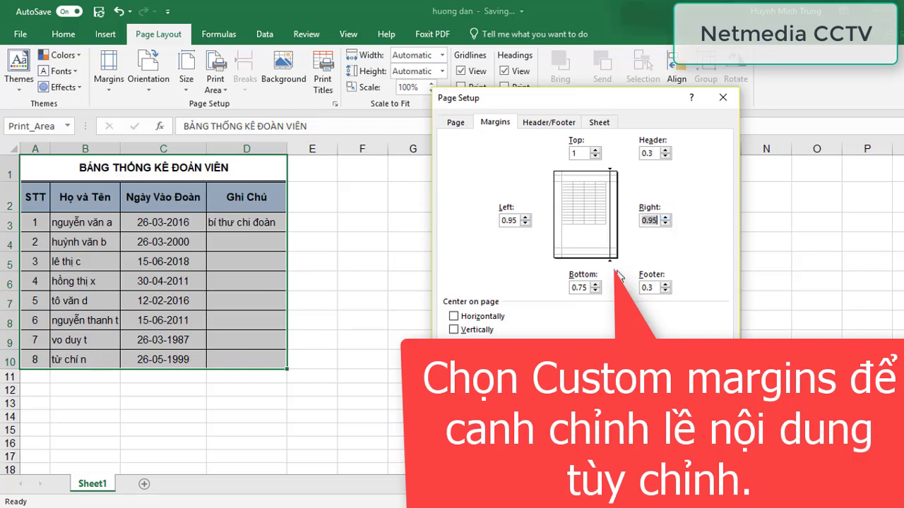
left_click(597, 285)
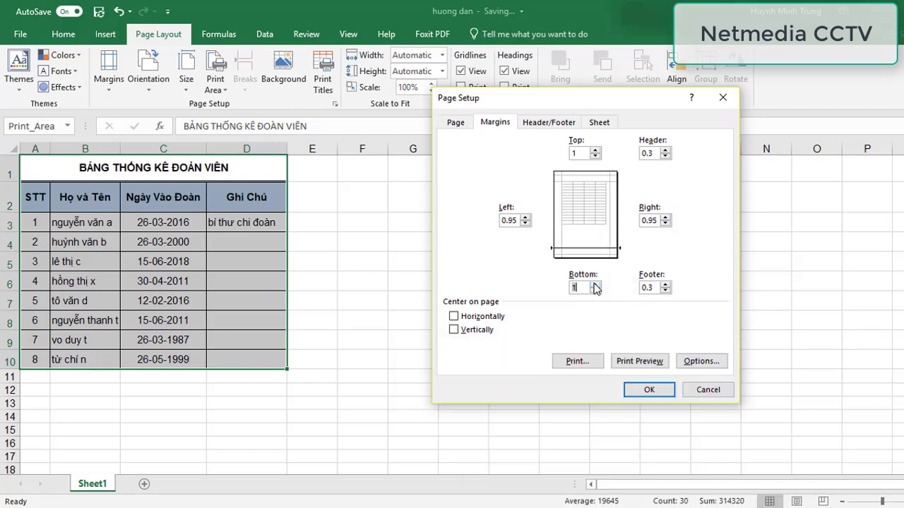
left_click(644, 389)
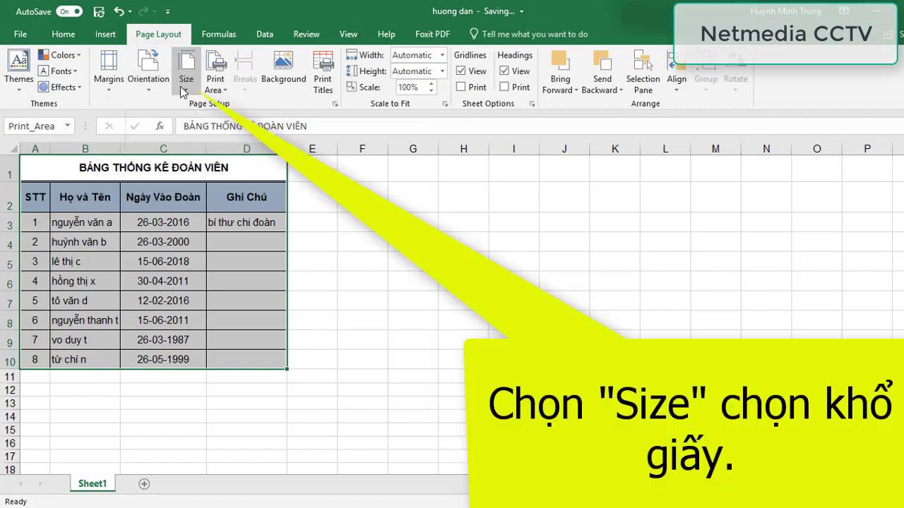
Step: Change the paper size to A4
left_click(183, 86)
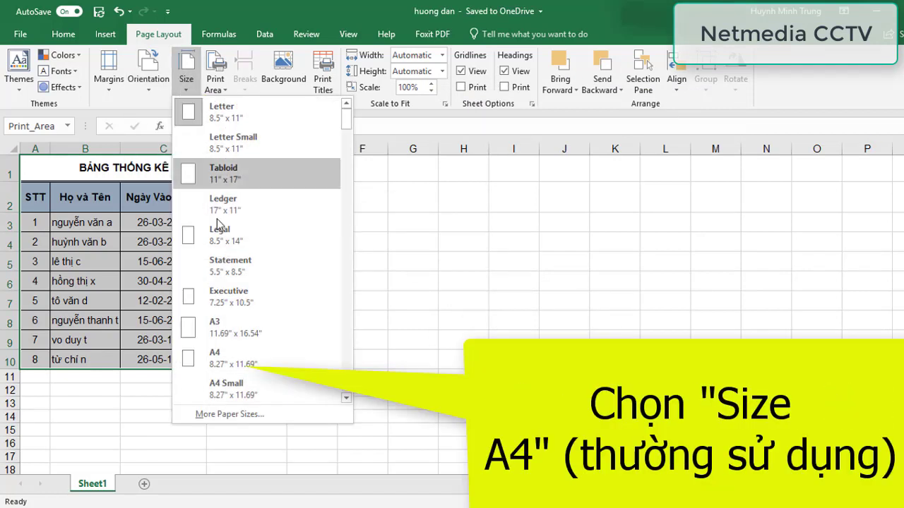
left_click(238, 366)
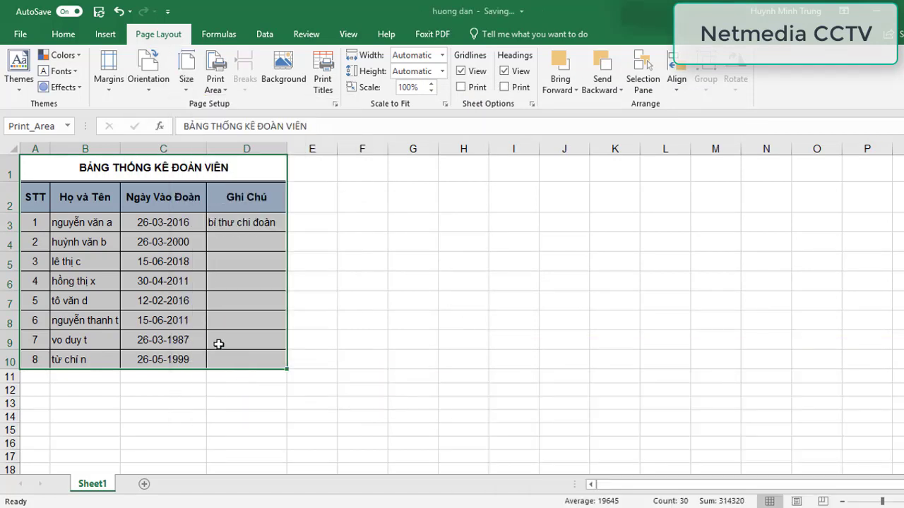
left_click(263, 390)
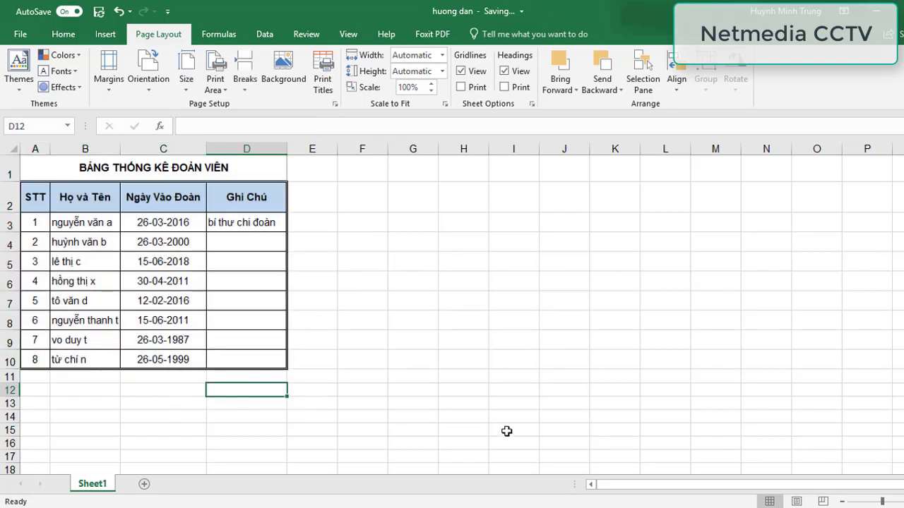
left_click(21, 34)
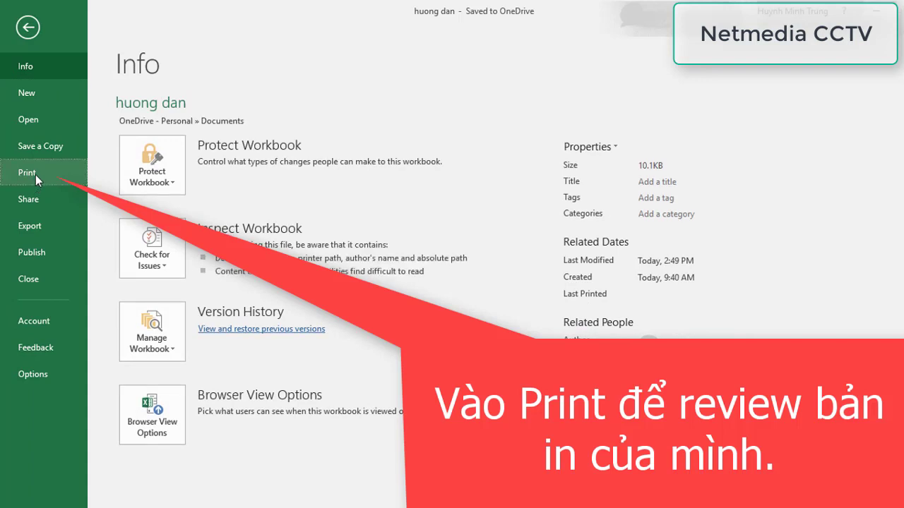
left_click(27, 172)
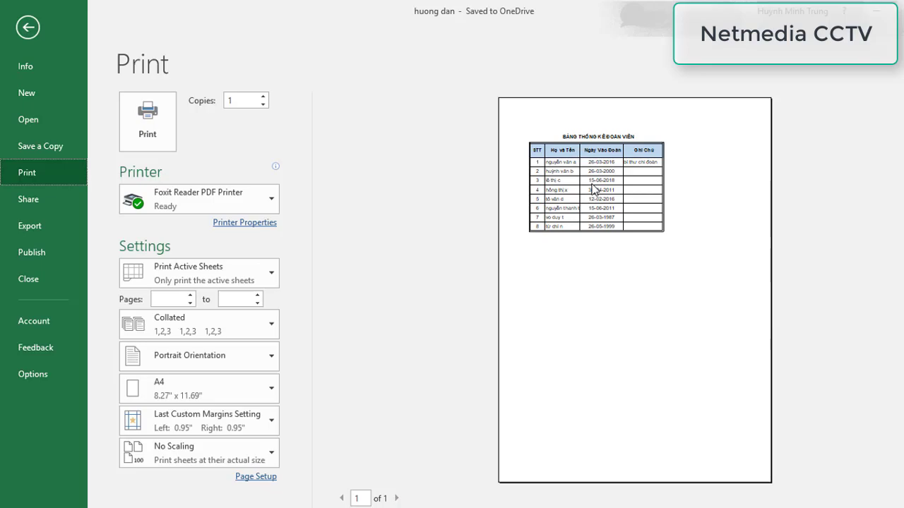
key("Escape")
Step: In Page Setup, set the Adjust to scaling to 90%
left_click(336, 108)
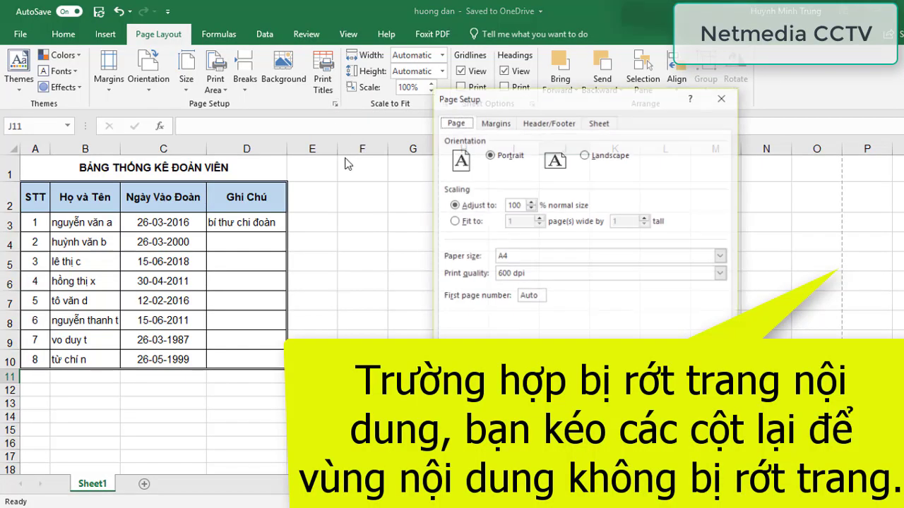
left_click_drag(571, 99, 534, 94)
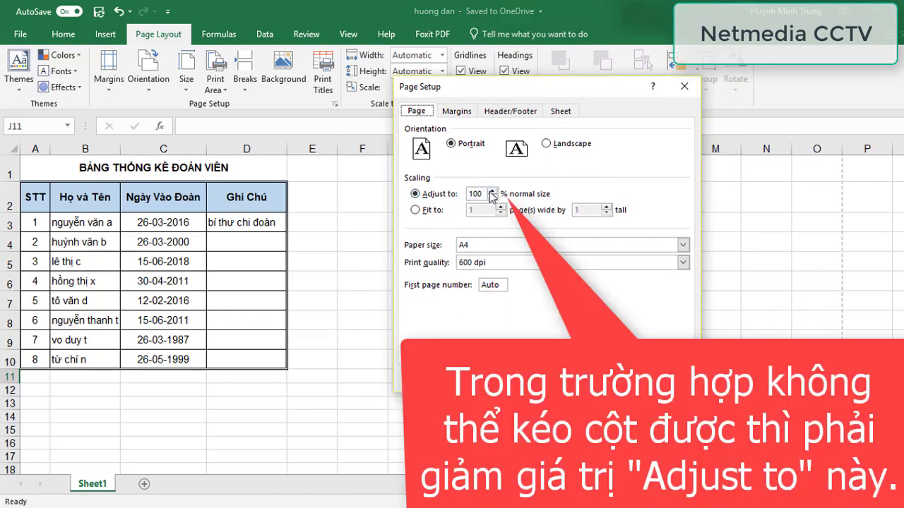
left_click(492, 198)
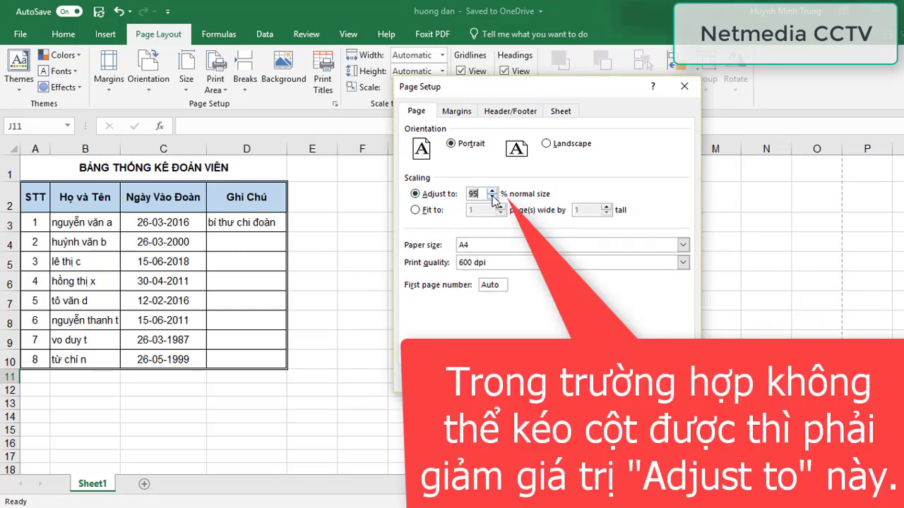
left_click(609, 378)
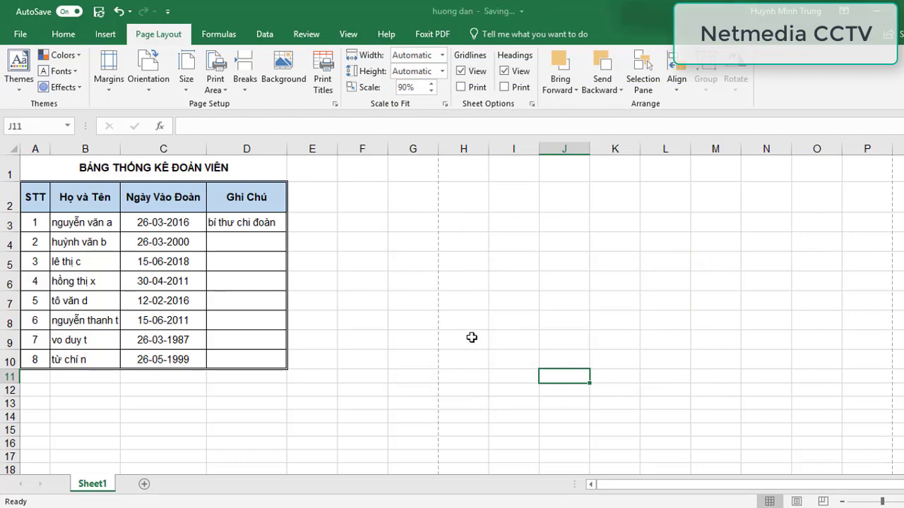